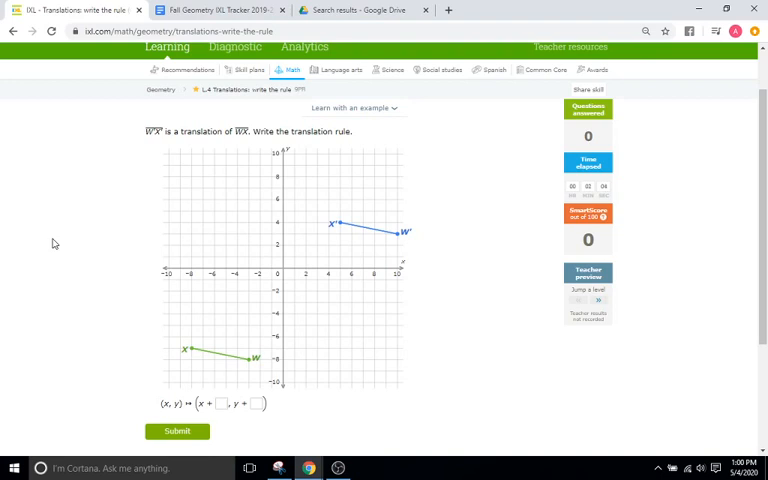
scroll(54, 243, down, 2)
scroll(64, 232, up, 2)
Step: Answer the W'X' translation rule as x + 13, y + 11 and submit it
drag(161, 403, 264, 408)
click(187, 415)
click(221, 403)
text(13)
click(257, 403)
text(11)
click(177, 430)
scroll(88, 257, down, 1)
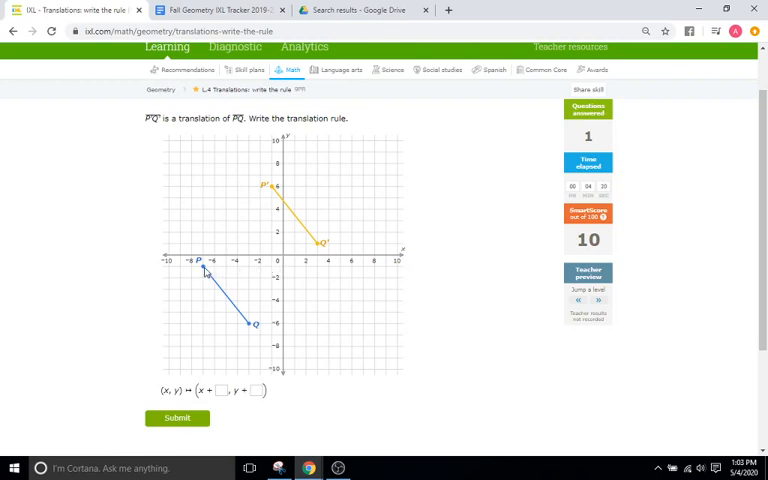
Step: Answer the P'Q' translation rule as x + 6, y + 7 and submit it
click(221, 391)
text(6)
click(259, 390)
text(7)
click(177, 418)
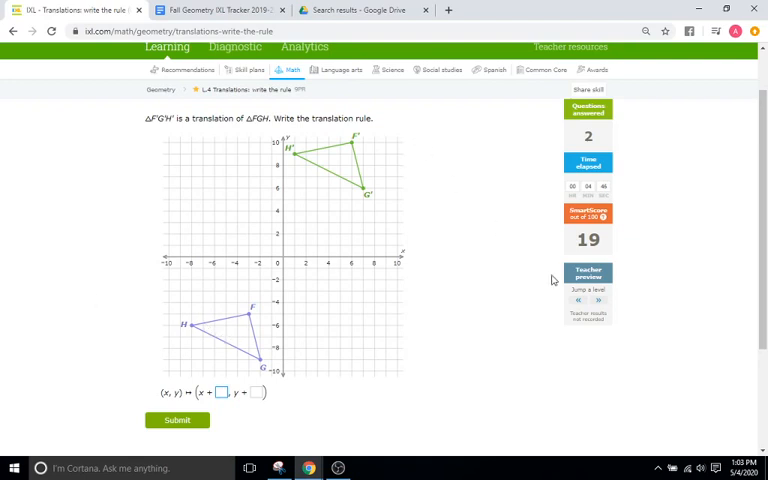
Step: Jump the skill ahead two levels from the Teacher preview panel, reaching SmartScore 81
click(598, 303)
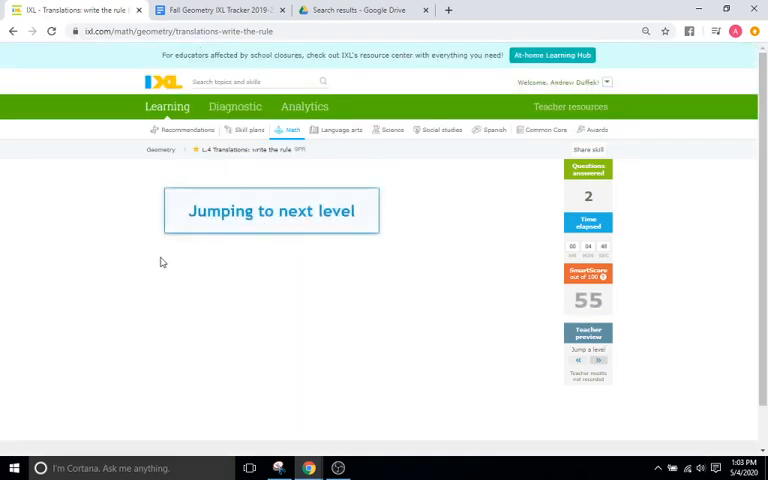
scroll(113, 294, down, 1)
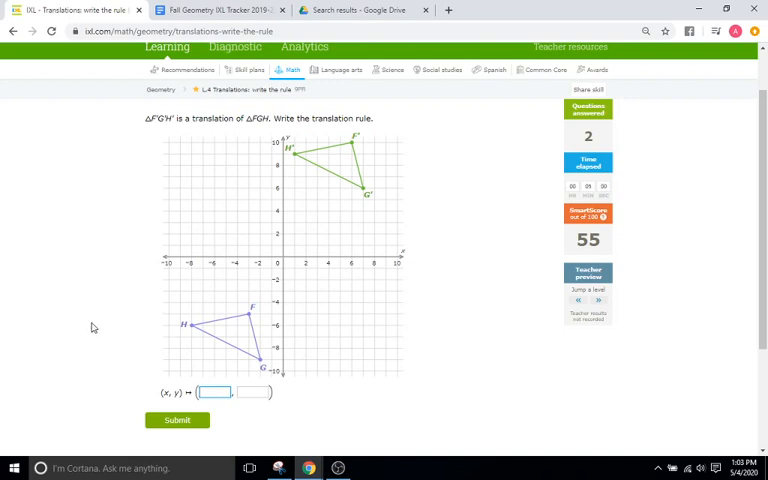
click(600, 303)
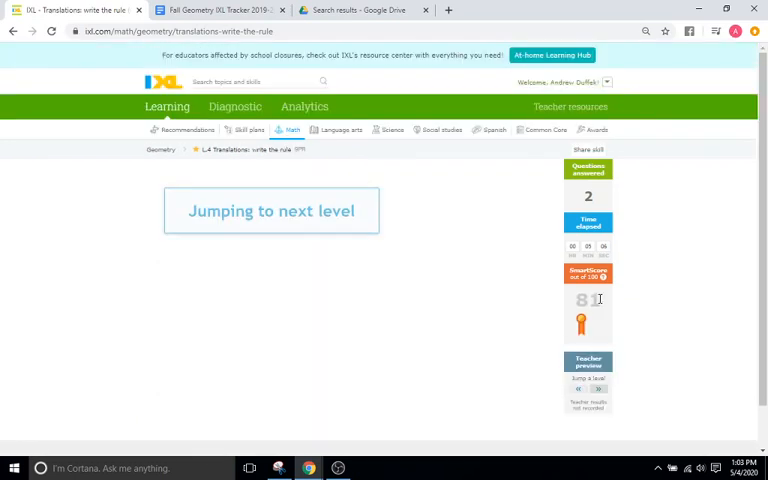
scroll(120, 280, down, 2)
scroll(120, 290, down, 1)
text(x-9)
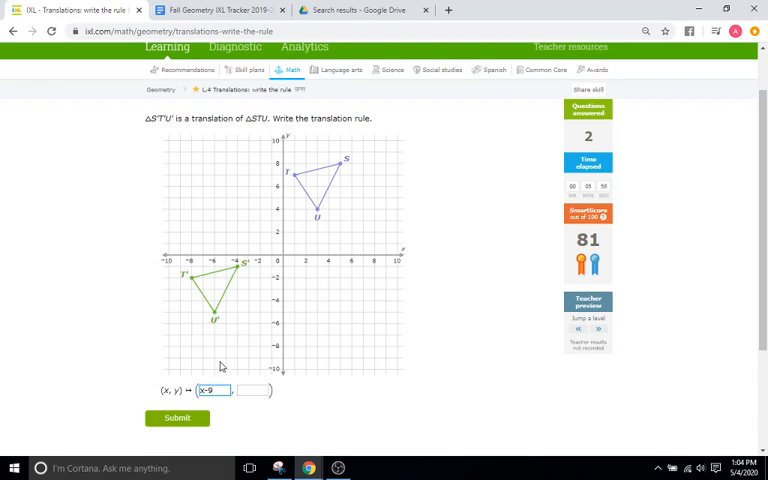
Step: Answer the S'T'U' translation rule as x - 9, y - 9 and submit it
click(250, 390)
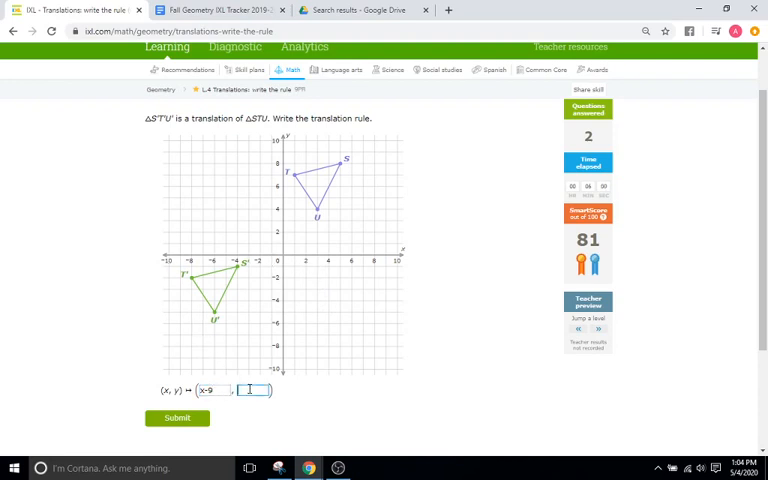
text(y-9)
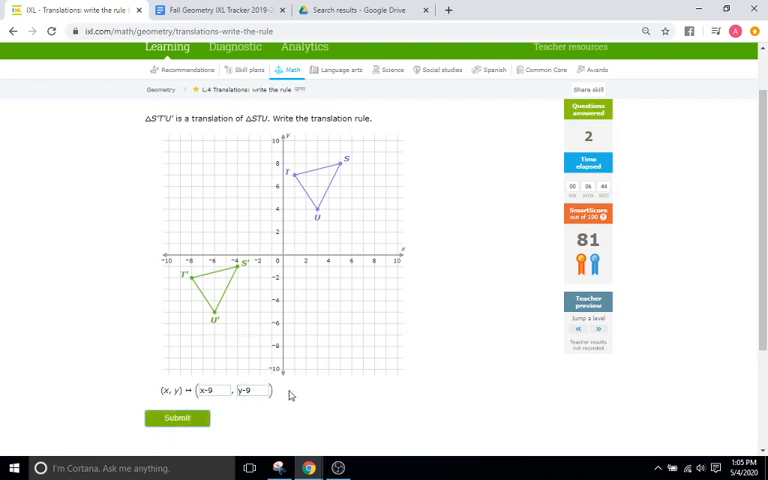
click(192, 423)
scroll(76, 302, down, 1)
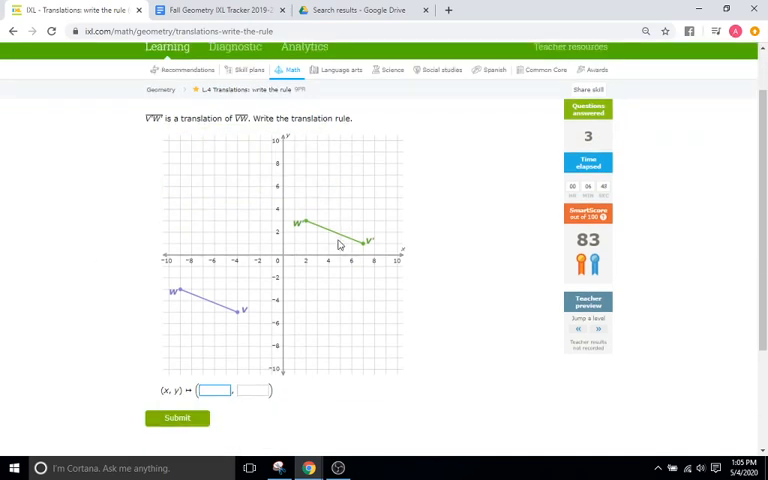
Step: Jump ahead one level into the Challenge Zone at SmartScore 93
click(598, 328)
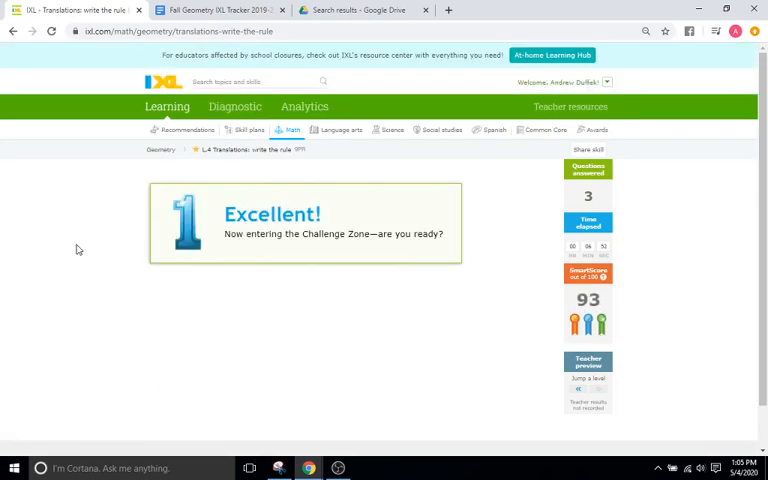
scroll(78, 250, down, 2)
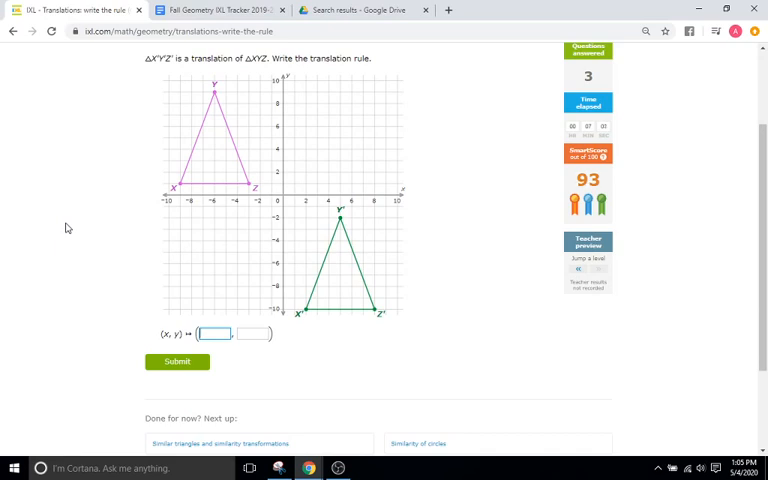
scroll(70, 216, up, 1)
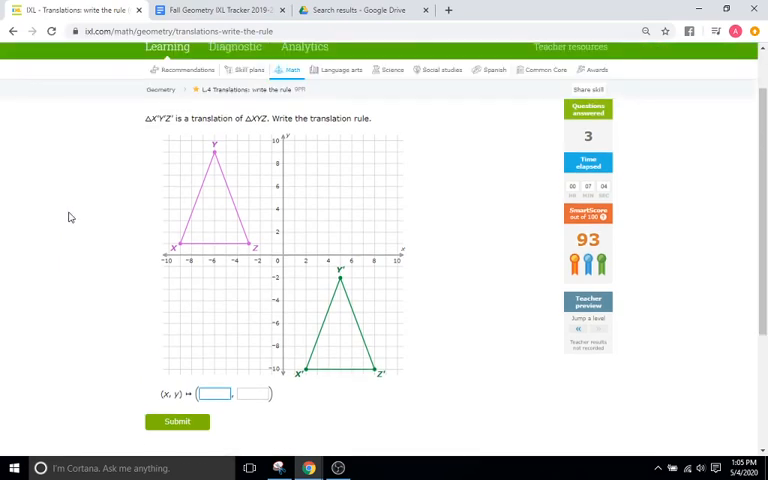